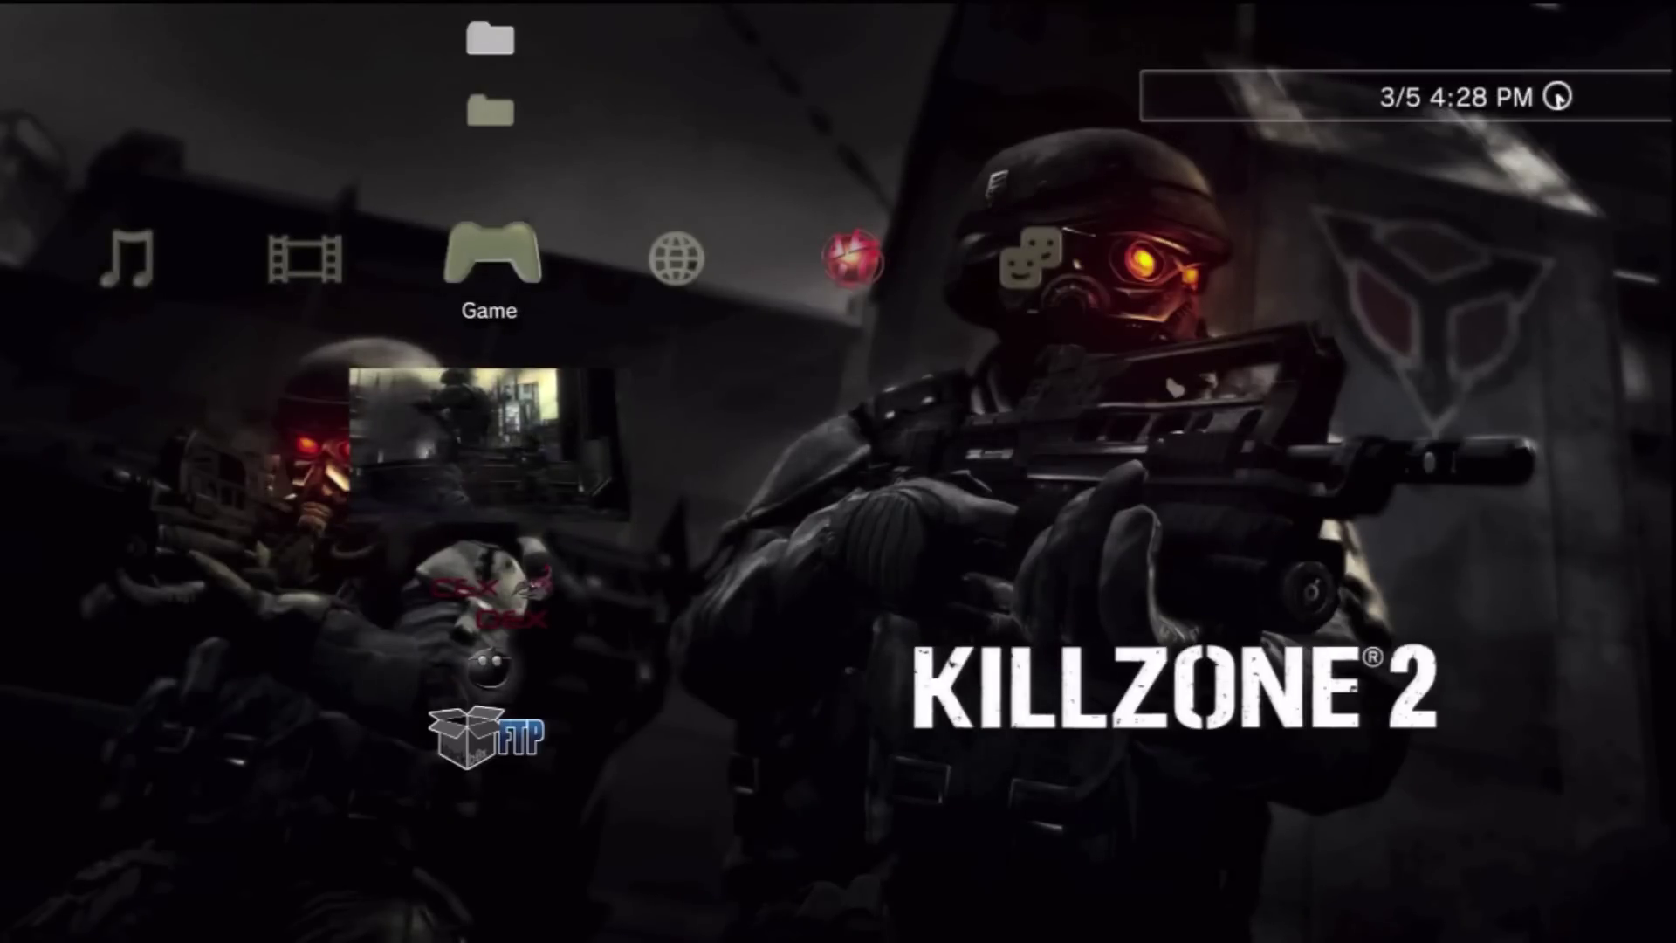
Step: Install Condor Updater.pkg from the USB package folder via Package Manager
key(Up)
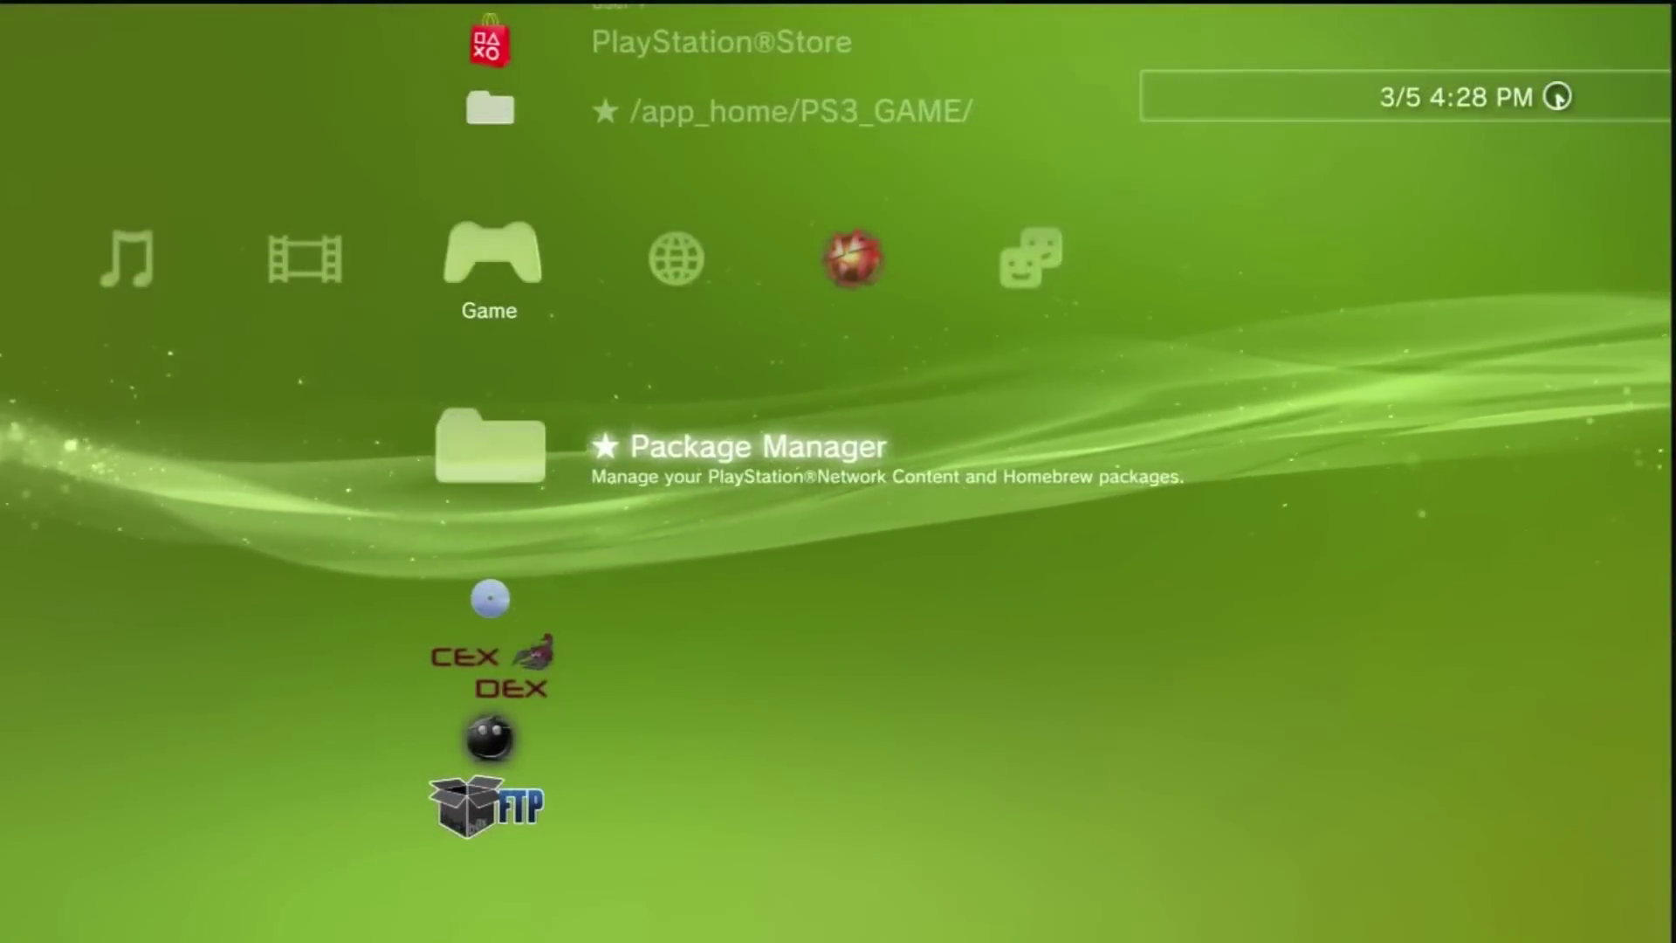
key(Return)
key(Down)
key(Return)
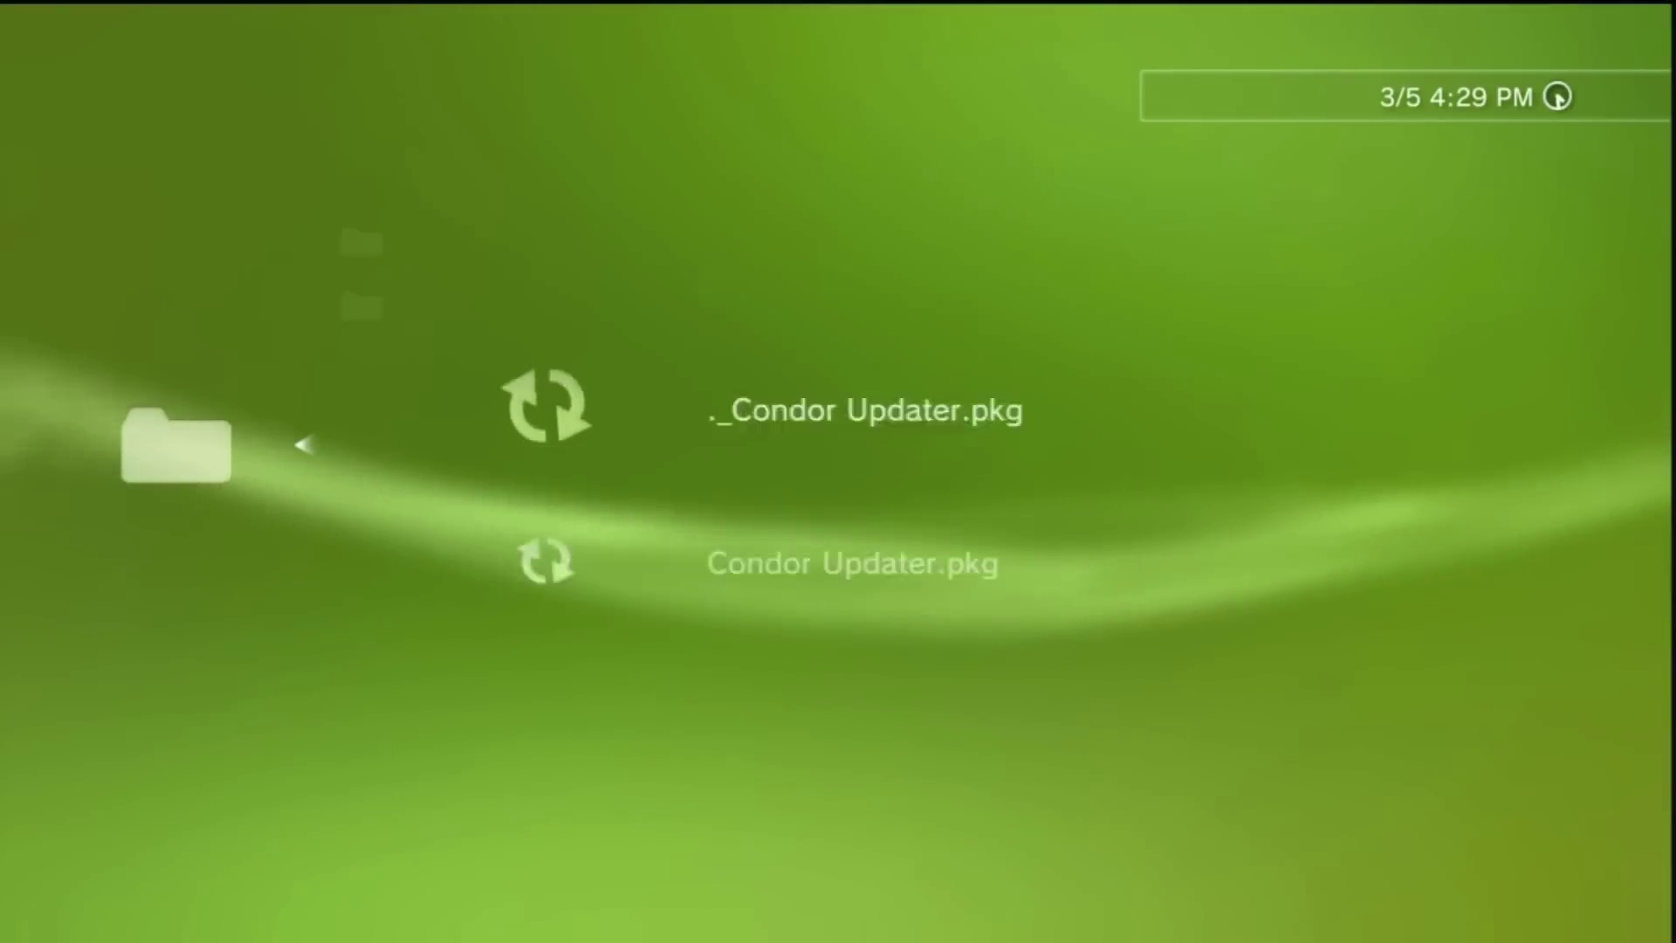
key(Down)
key(Return)
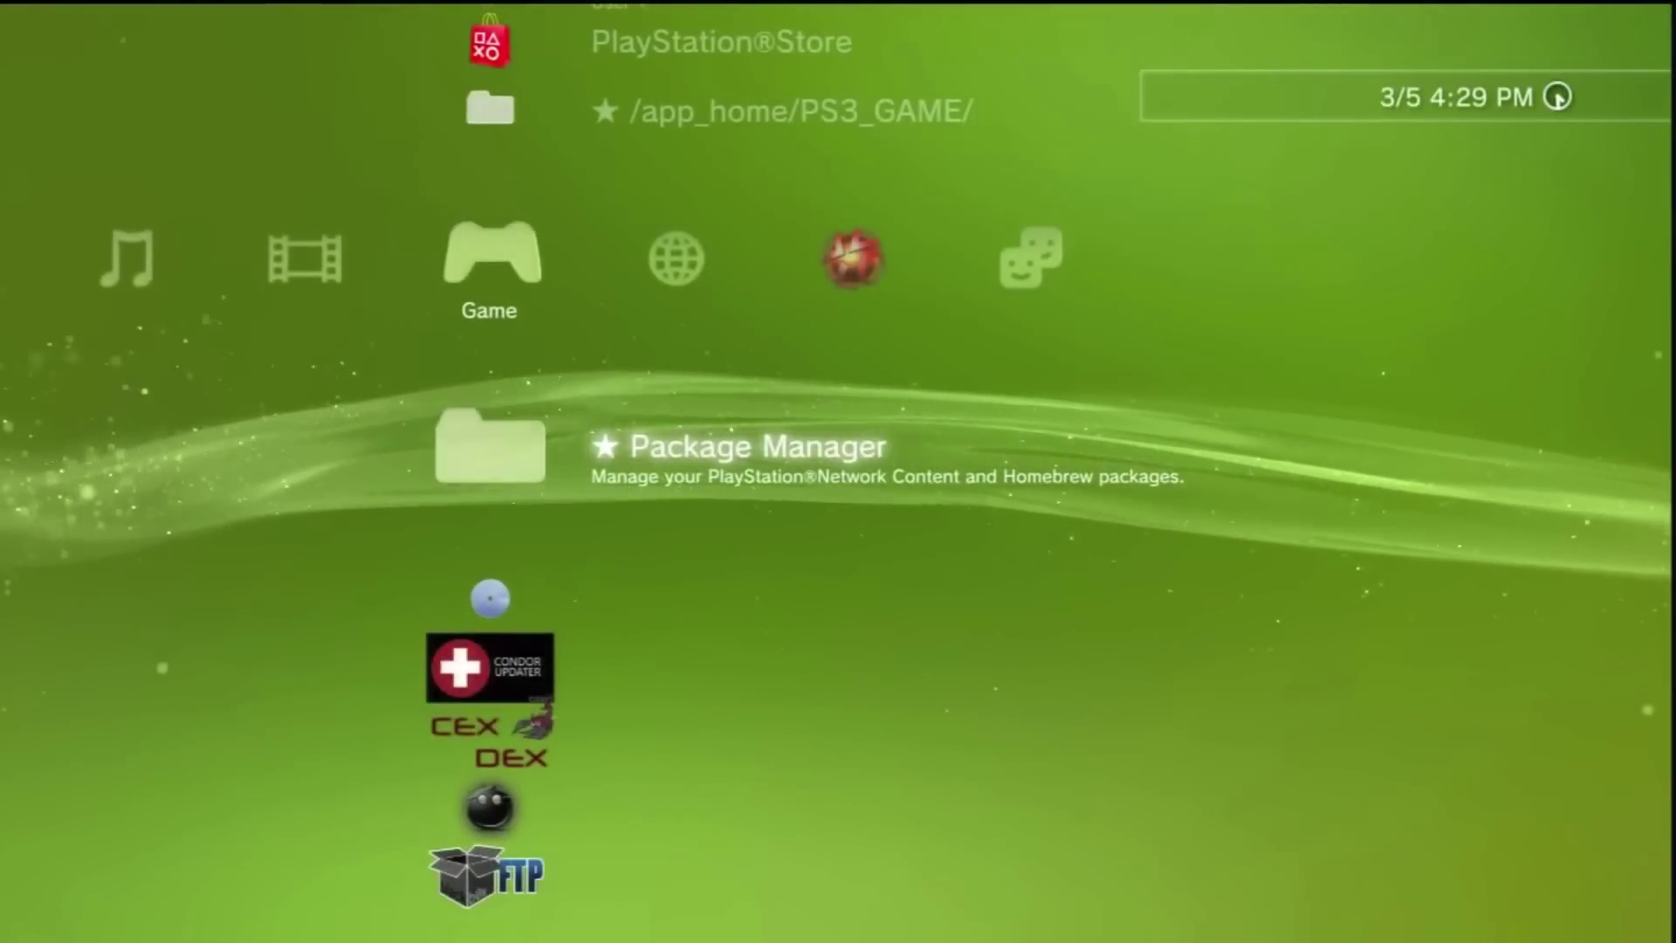
key(Down)
key(Down)
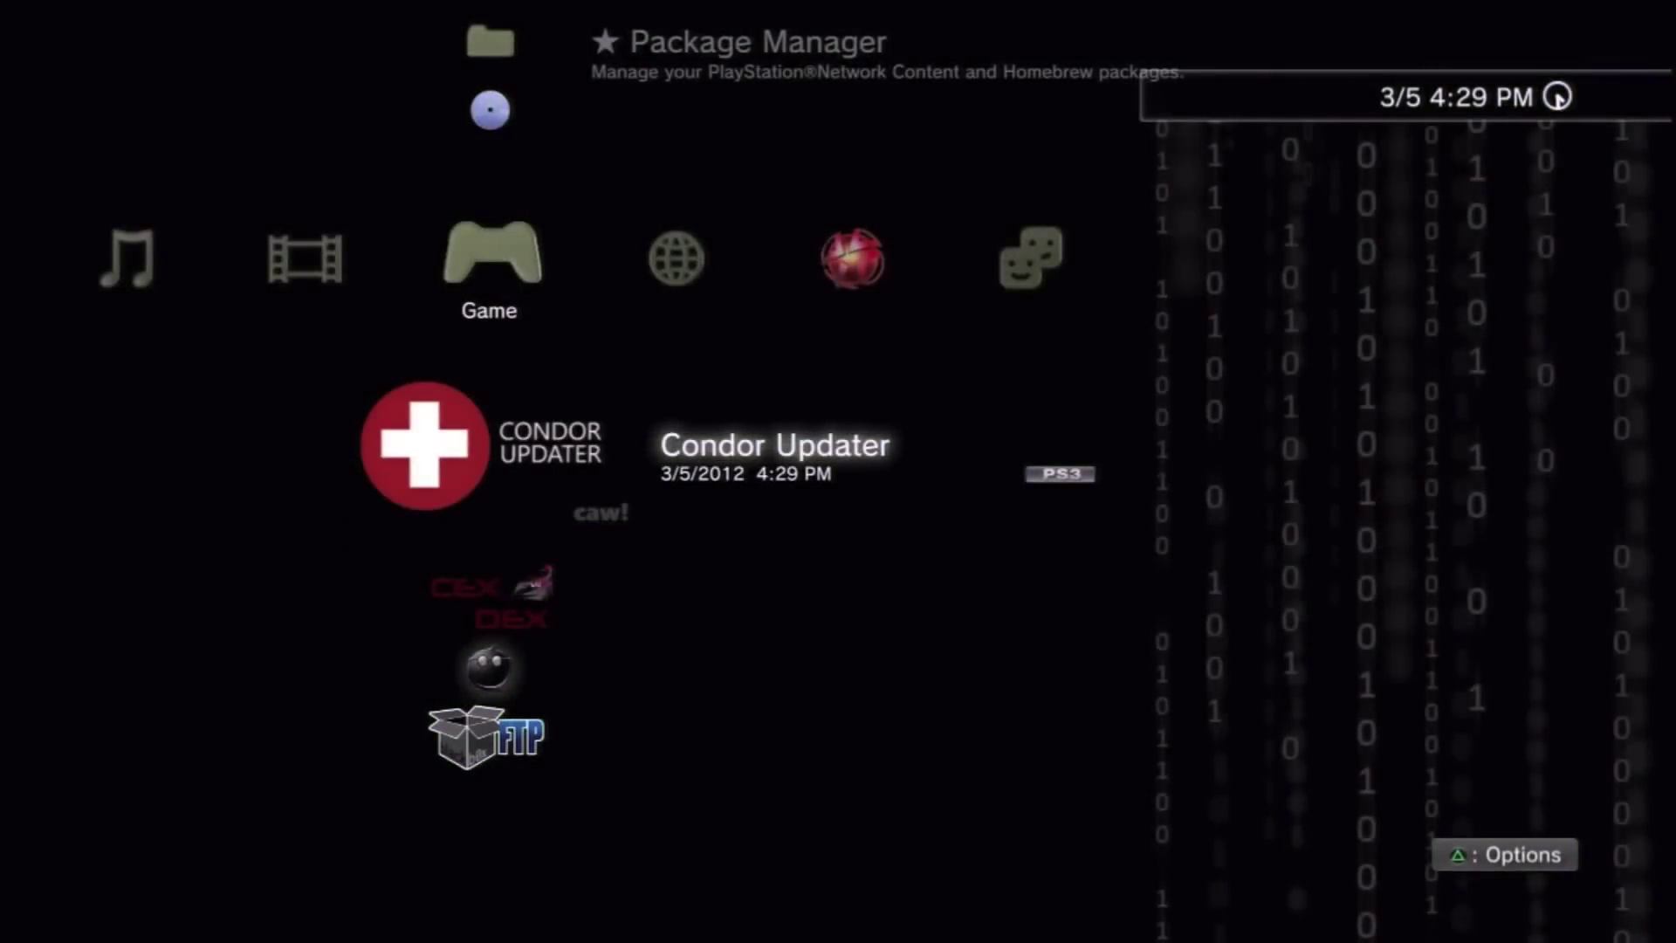
Step: Launch Condor Updater from the Game column to restart into recovery mode
key(Return)
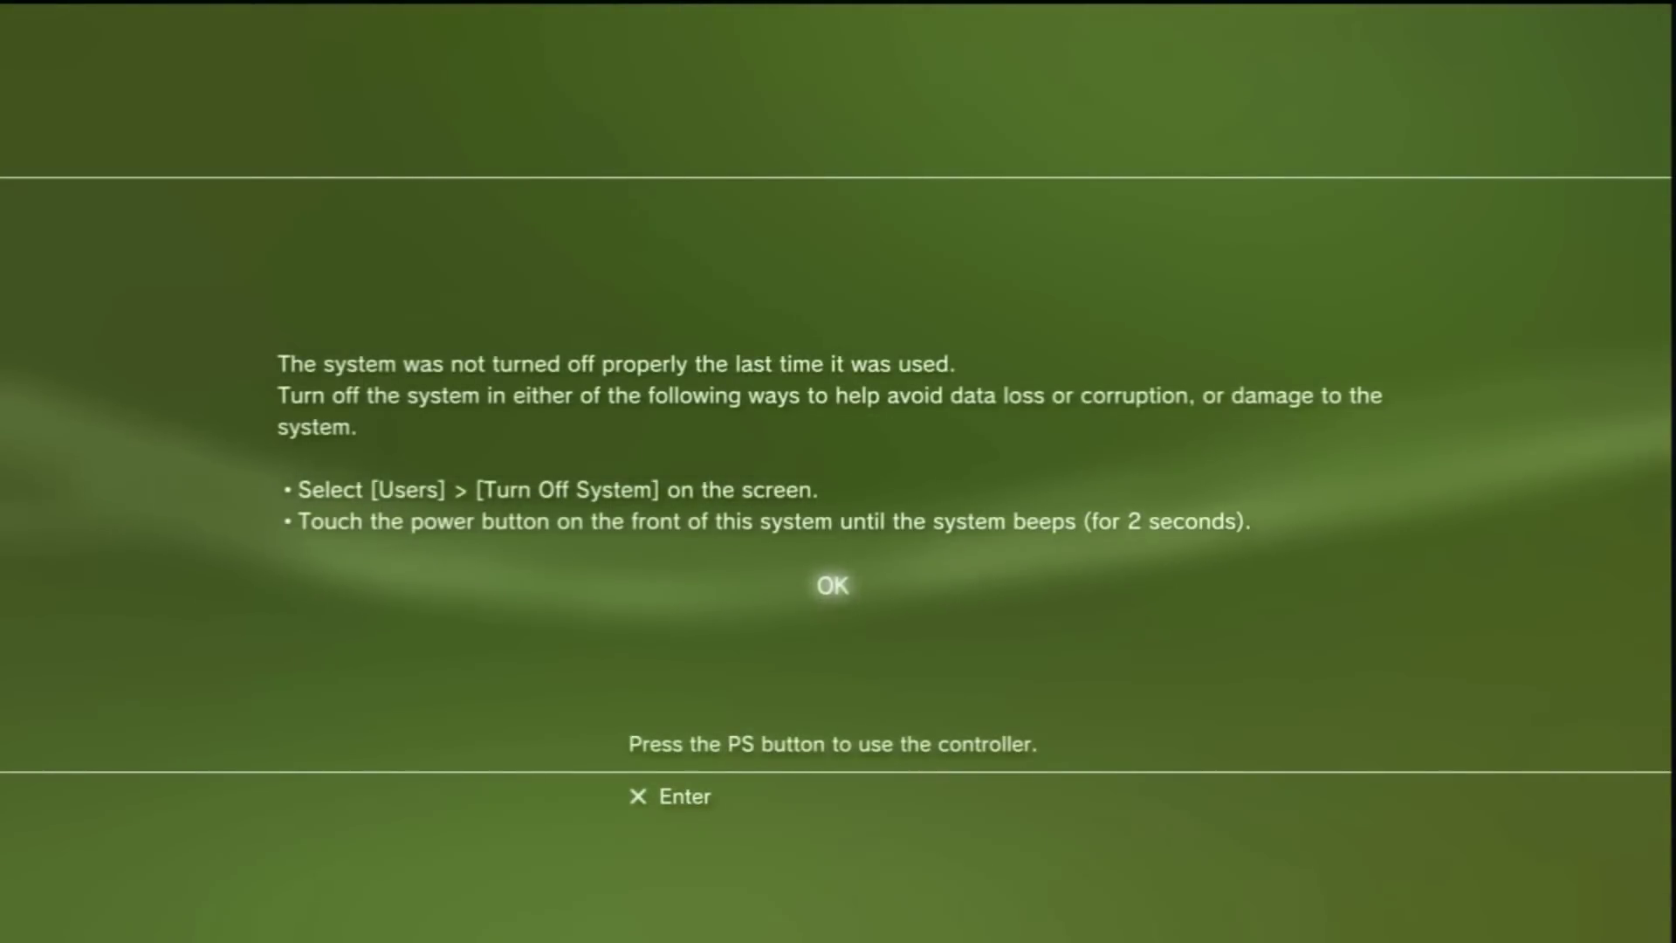
Step: Dismiss the improper-shutdown notice and relaunch Condor Updater from the Game column
key(Return)
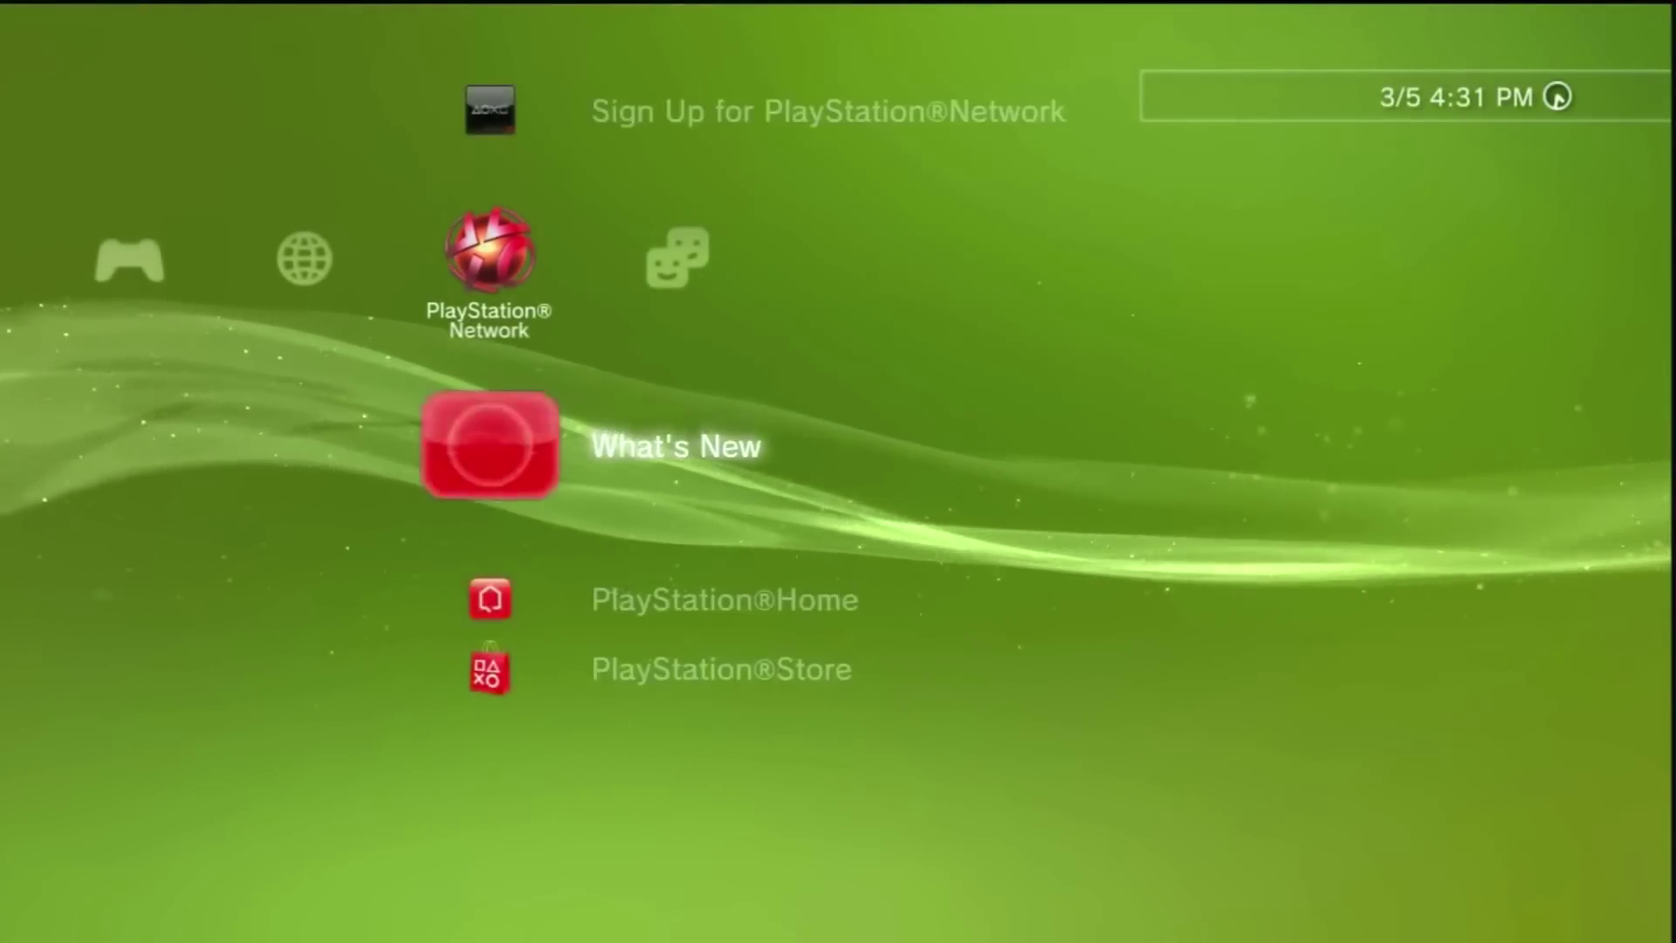
key(Left)
key(Left)
key(Down)
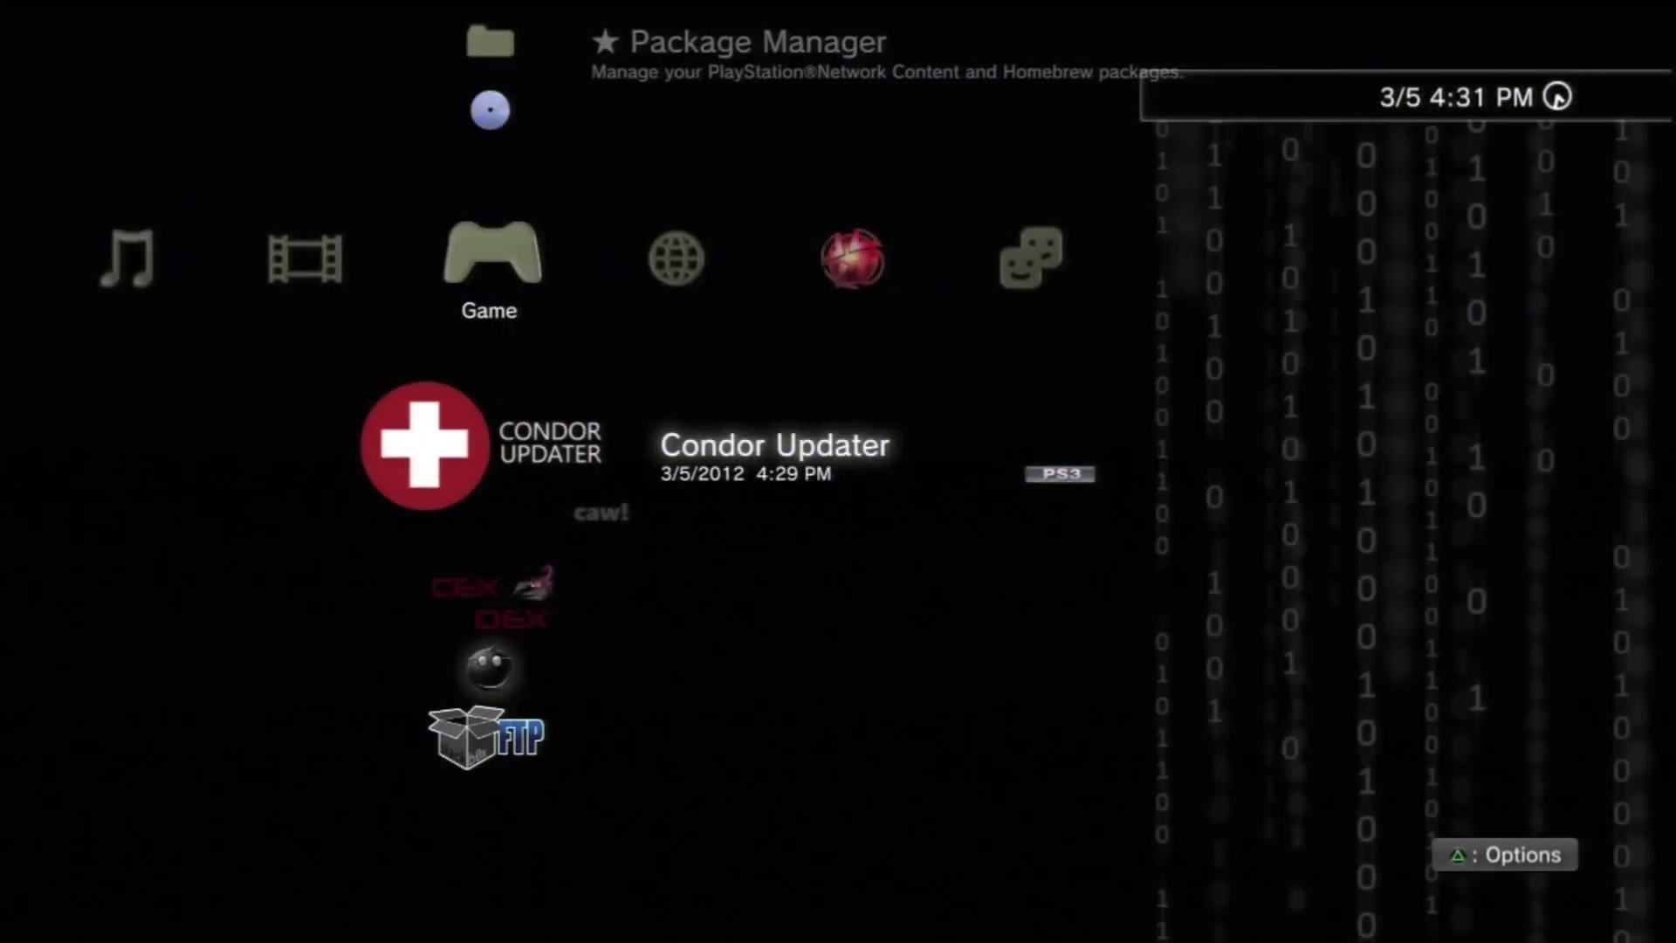
key(Return)
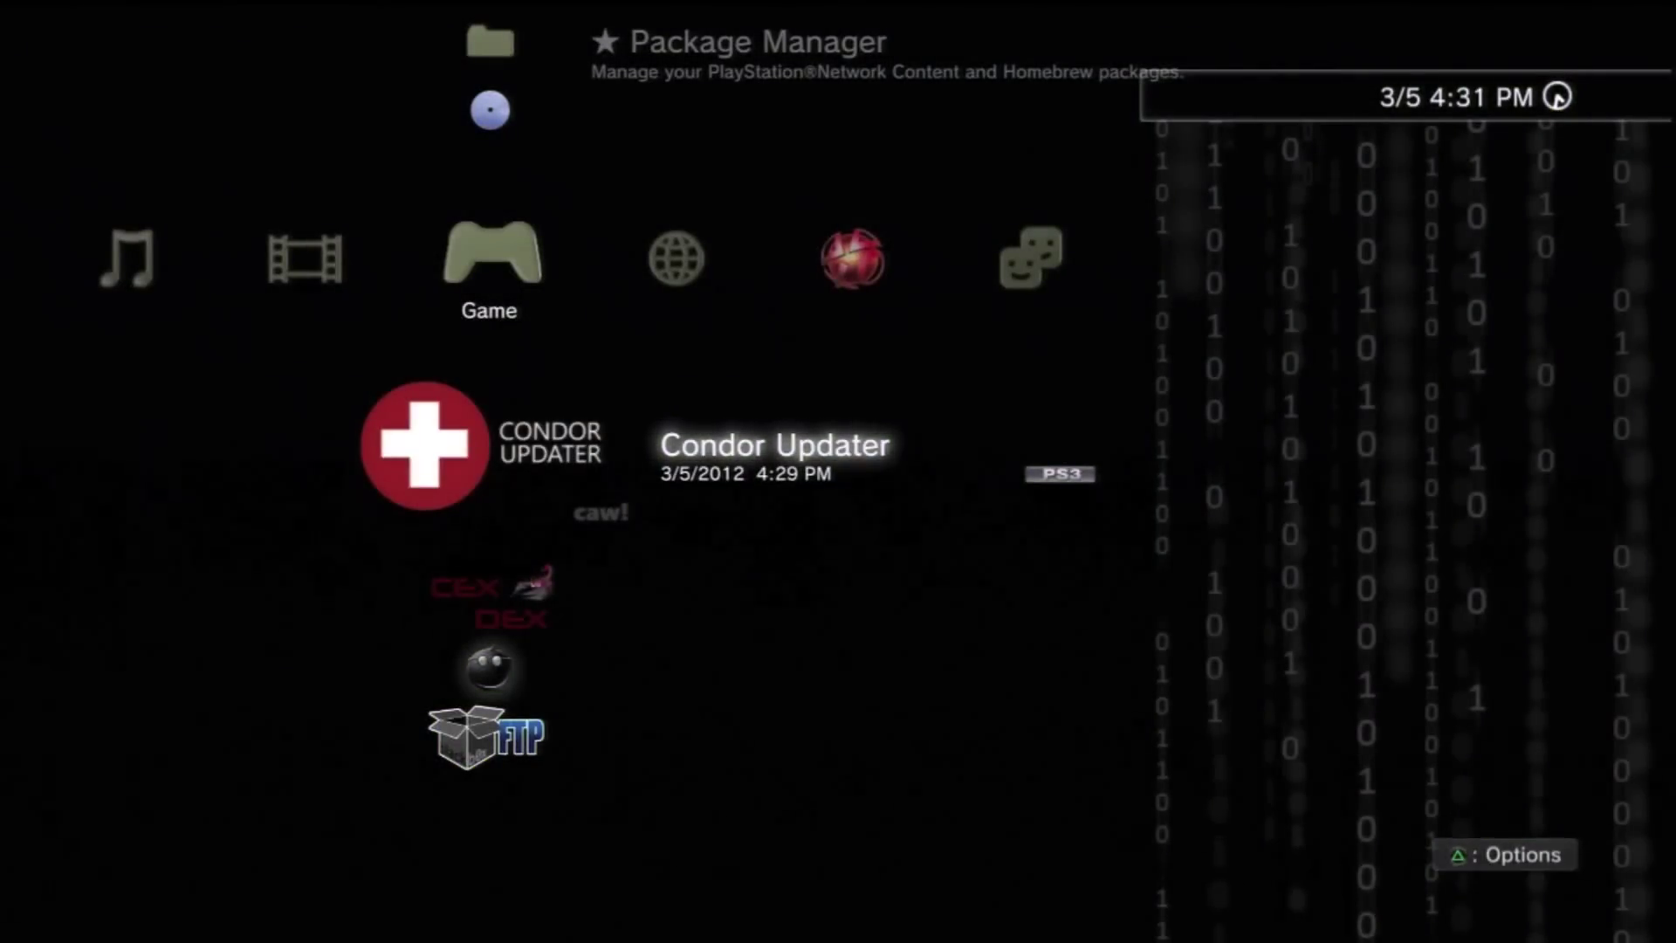